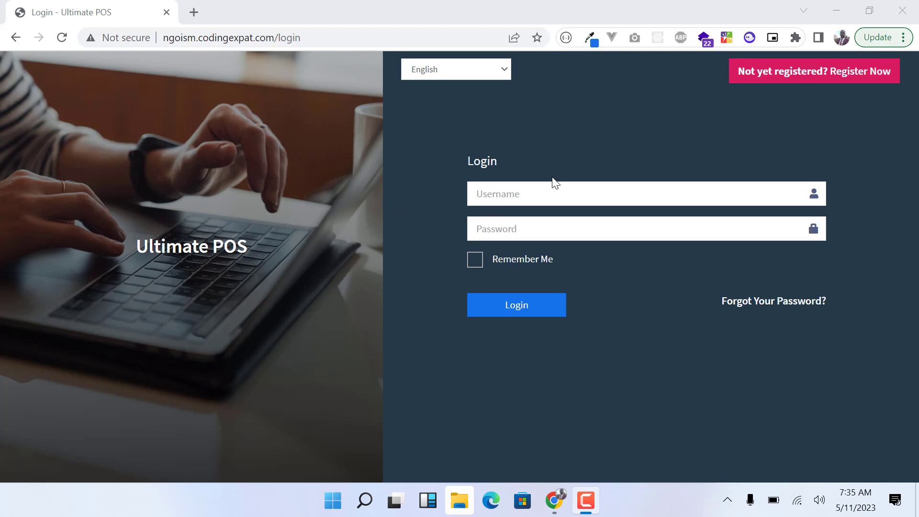
Load codingexpat.com in a new browser tab
{"action": "left_click", "coordinate": [196, 13]}
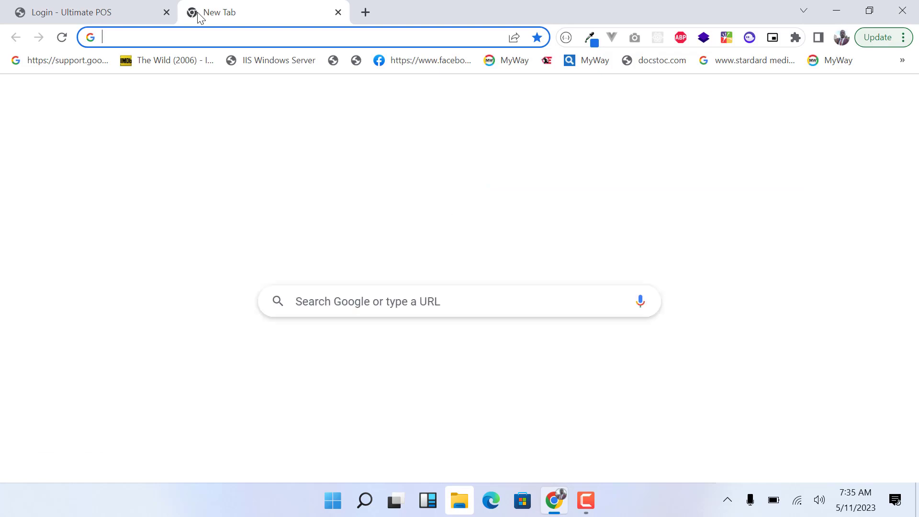
{"action": "type", "text": "codingexpat.com"}
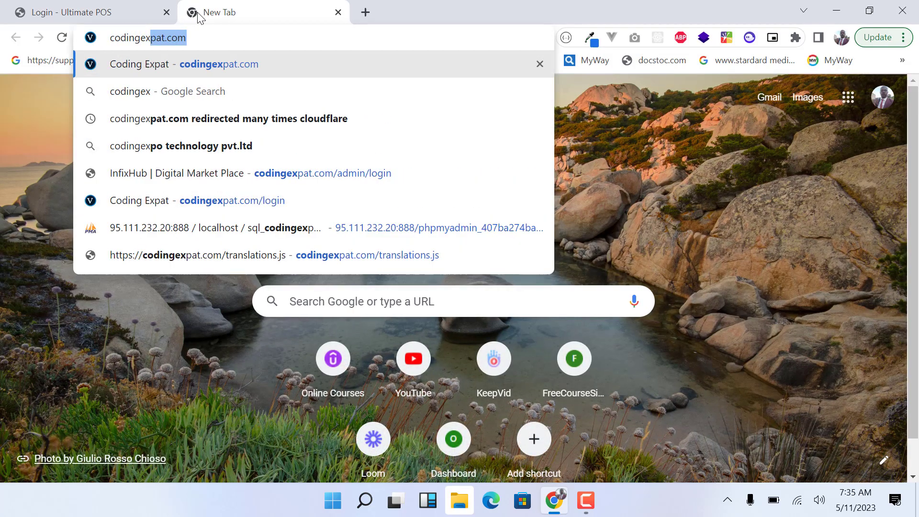
{"action": "key", "text": "Return"}
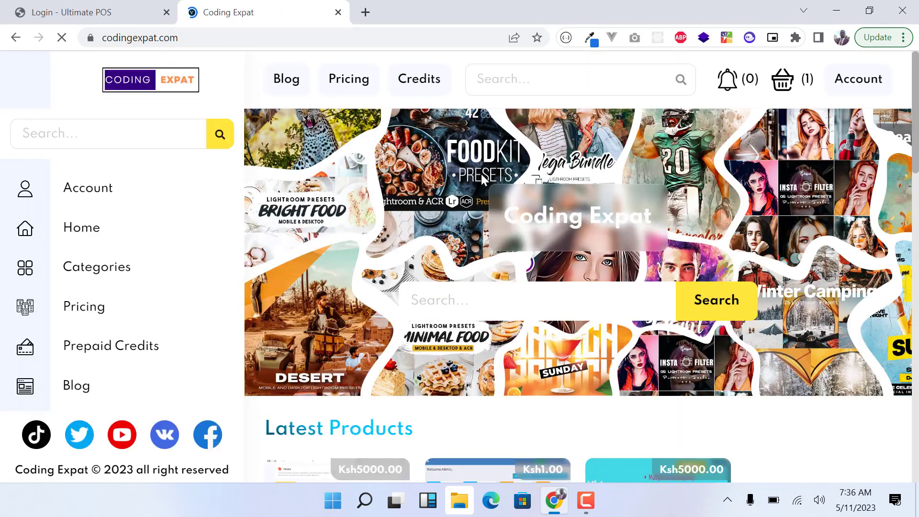
Scroll to Latest Products and open the Ultimate POS v4.8 MPESA-integrated product page (Ksh 5000.00)
{"action": "scroll", "coordinate": [603, 203], "scroll_direction": "down", "scroll_amount": 4}
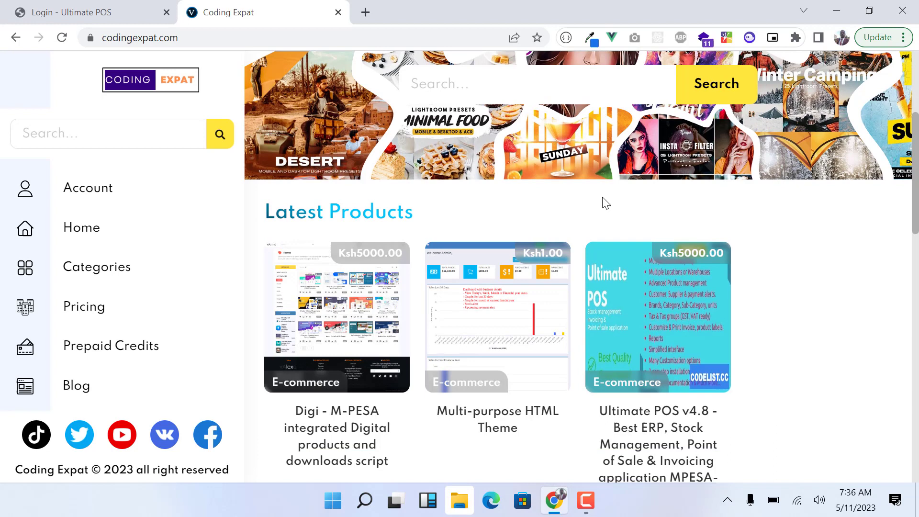
{"action": "scroll", "coordinate": [604, 201], "scroll_direction": "down", "scroll_amount": 3}
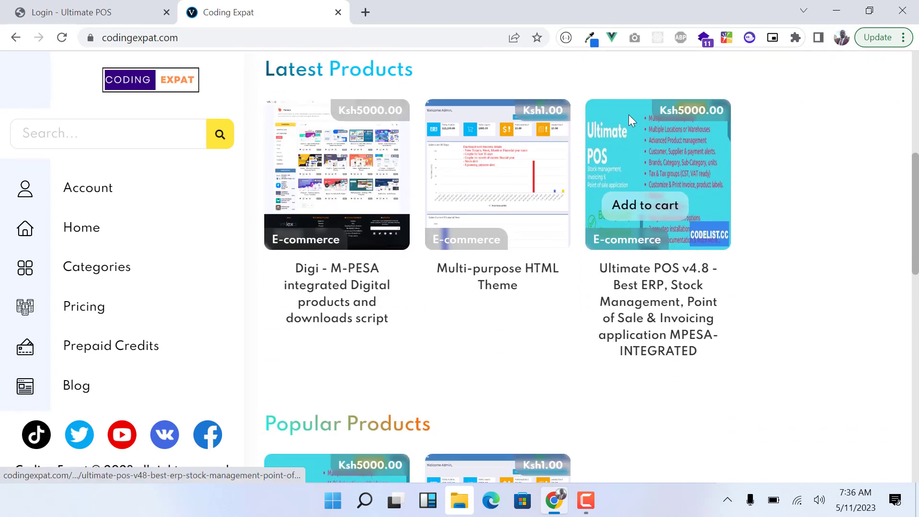
{"action": "left_click", "coordinate": [661, 156]}
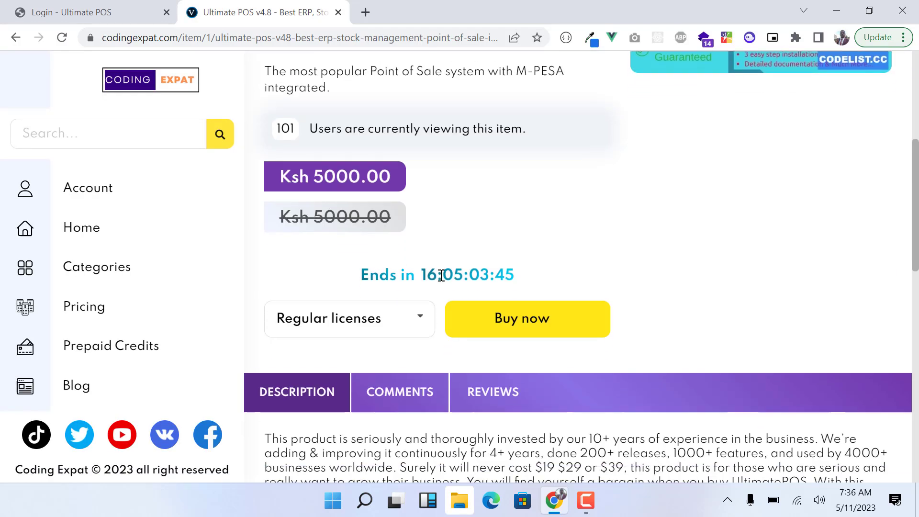
{"action": "scroll", "coordinate": [366, 207], "scroll_direction": "up", "scroll_amount": 3}
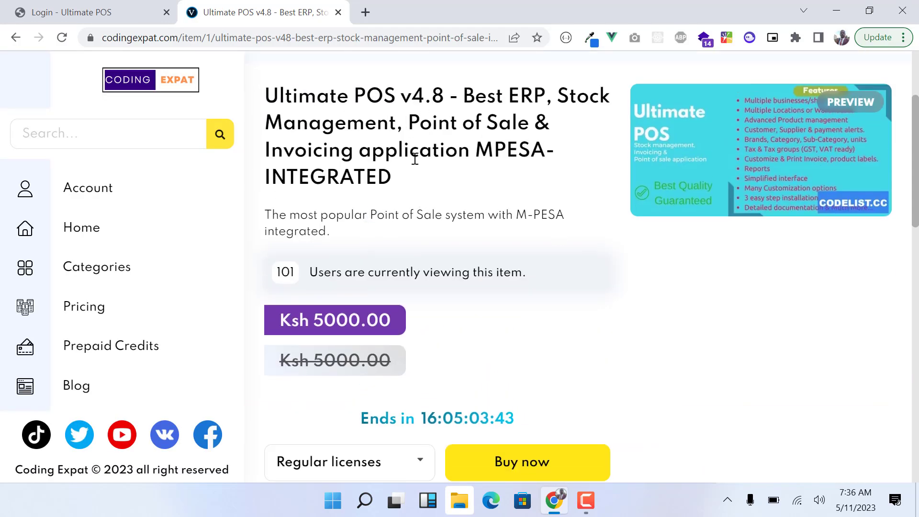
{"action": "scroll", "coordinate": [408, 144], "scroll_direction": "up", "scroll_amount": 2}
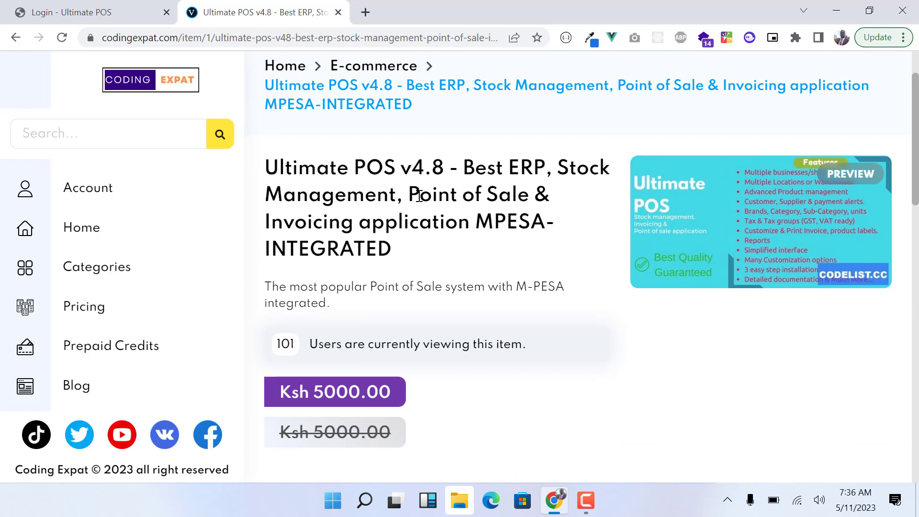
{"action": "scroll", "coordinate": [445, 210], "scroll_direction": "up", "scroll_amount": 2}
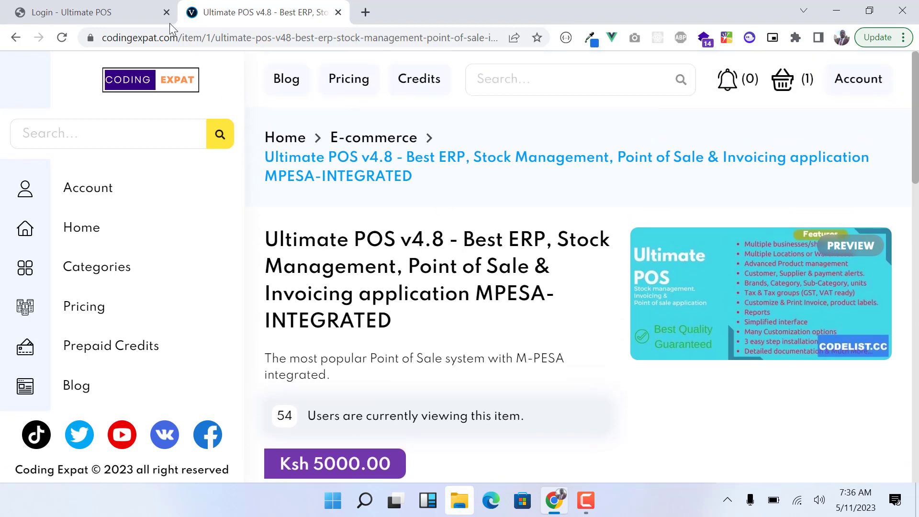
Log in to Ultimate POS with the saved administrator username and the account password
{"action": "left_click", "coordinate": [128, 10]}
{"action": "left_click", "coordinate": [507, 188]}
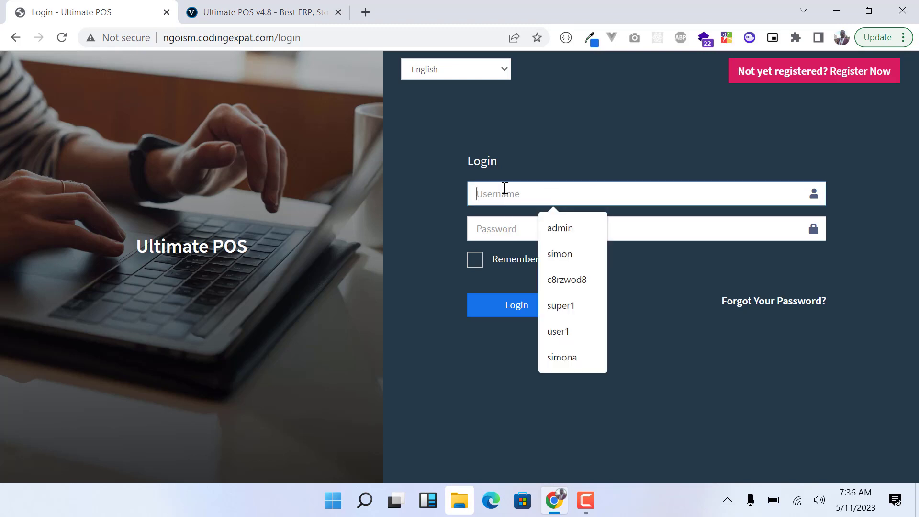
{"action": "left_click", "coordinate": [561, 228]}
{"action": "left_click", "coordinate": [495, 234]}
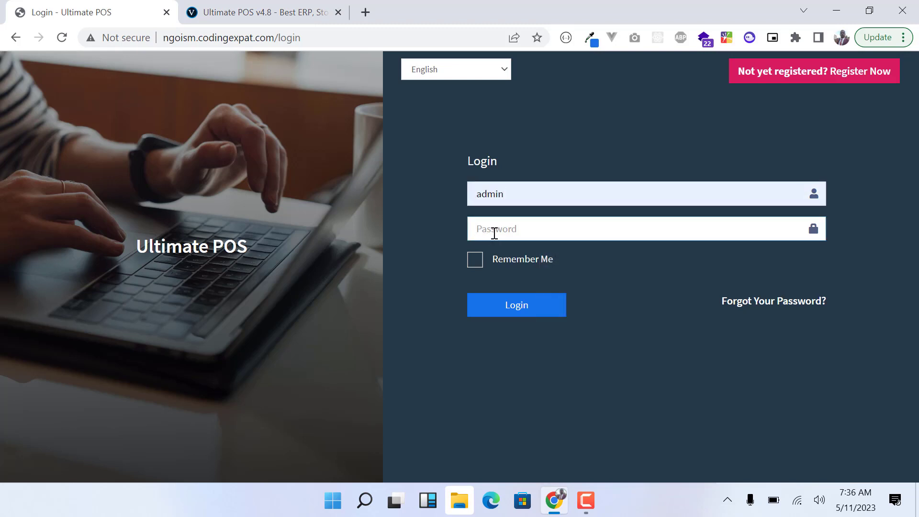
{"action": "type", "text": "1"}
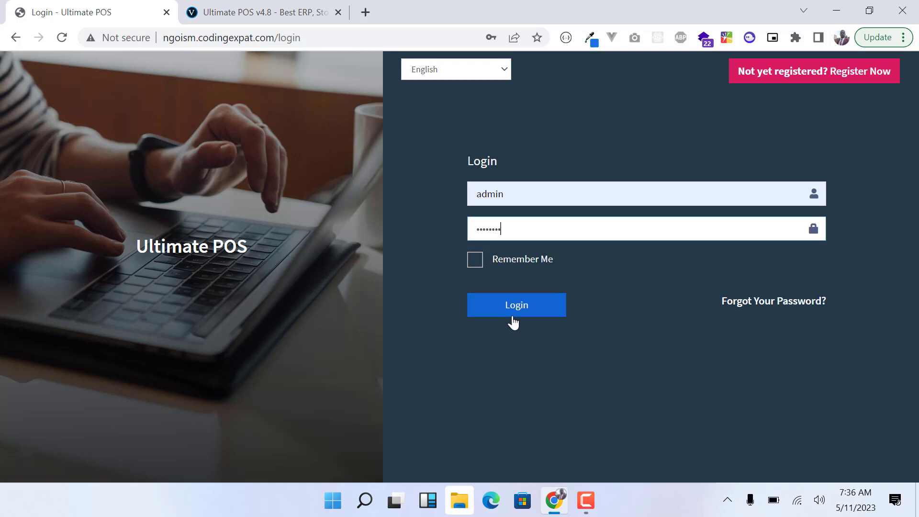
{"action": "left_click", "coordinate": [512, 317]}
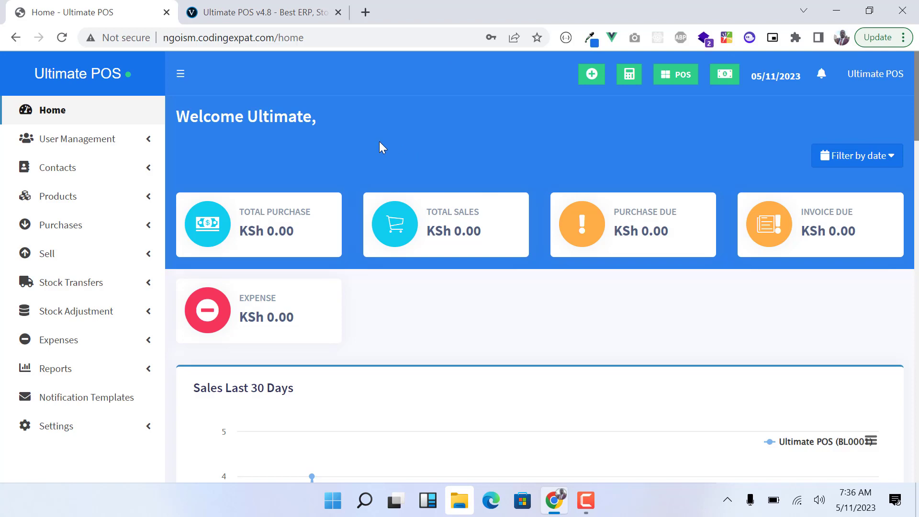
Expand Settings in the sidebar and open Payment Gateway Settings
{"action": "scroll", "coordinate": [354, 137], "scroll_direction": "down", "scroll_amount": 1}
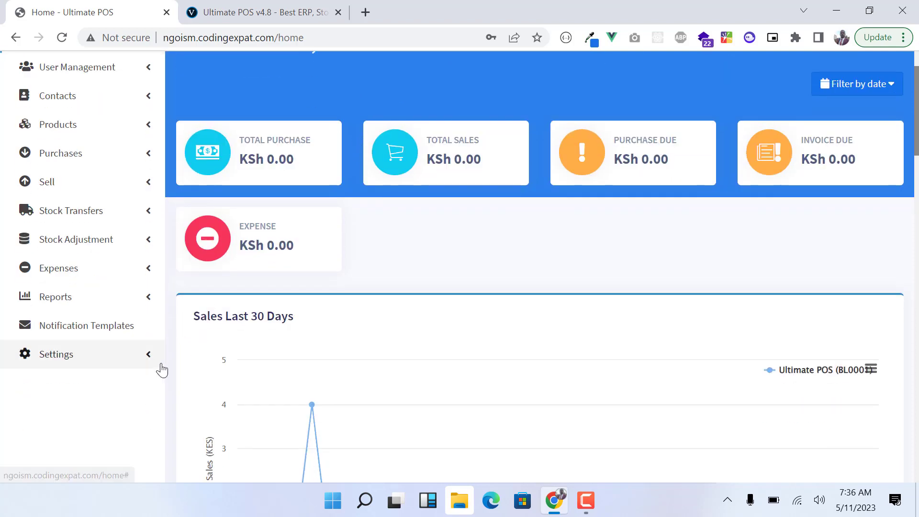
{"action": "left_click", "coordinate": [142, 354]}
{"action": "scroll", "coordinate": [140, 355], "scroll_direction": "down", "scroll_amount": 1}
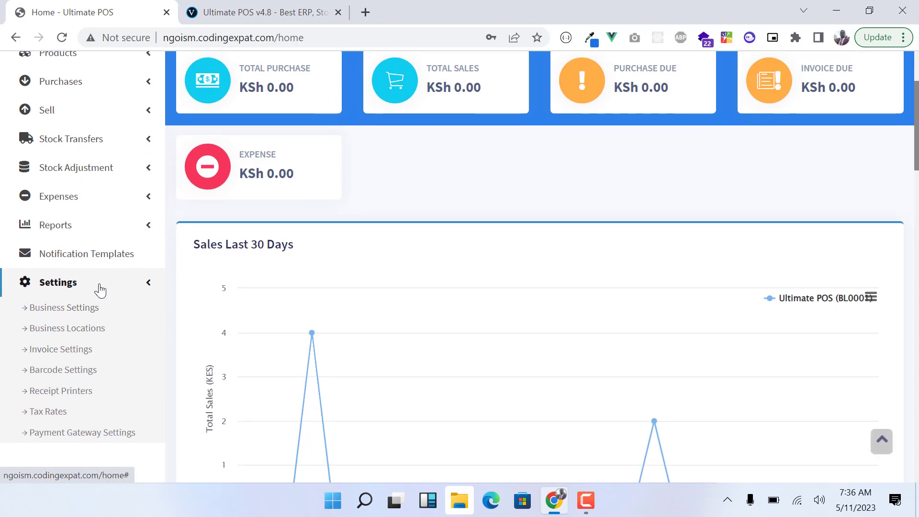
{"action": "left_click", "coordinate": [68, 434]}
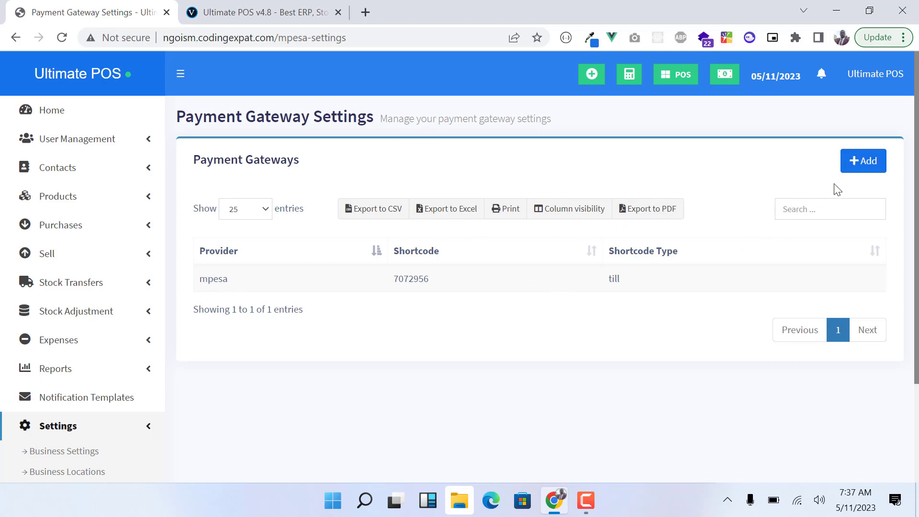
Try the new gateway form with MPESA type and shortcode 7072956, then close it unsaved
{"action": "left_click", "coordinate": [848, 168]}
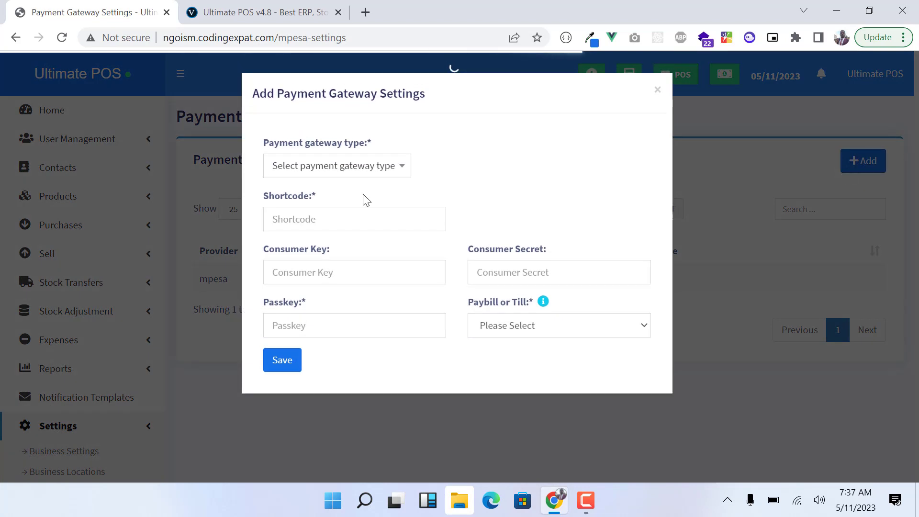
{"action": "left_click", "coordinate": [313, 165]}
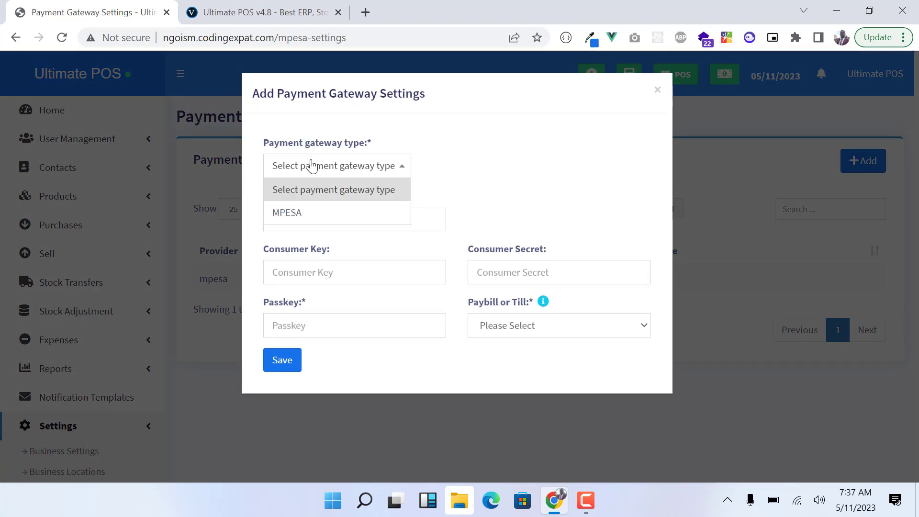
{"action": "left_click", "coordinate": [296, 211]}
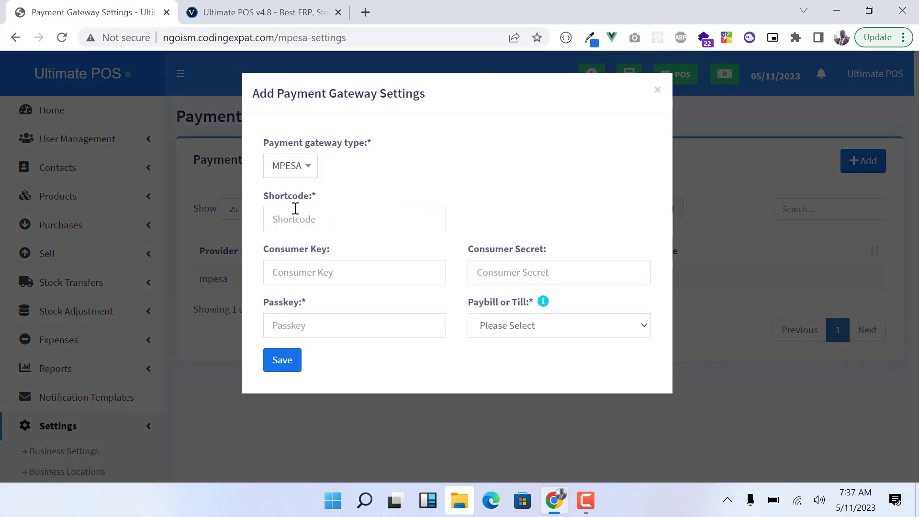
{"action": "left_click", "coordinate": [314, 219]}
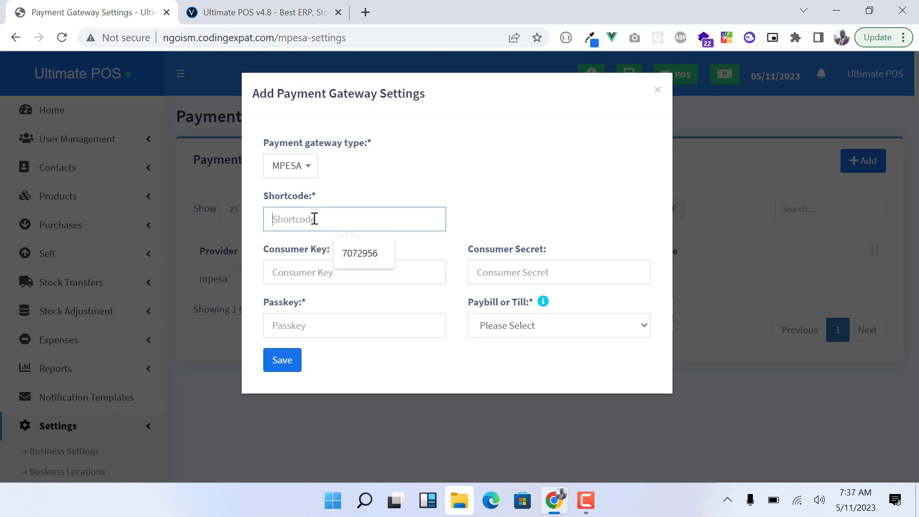
{"action": "left_click", "coordinate": [360, 254]}
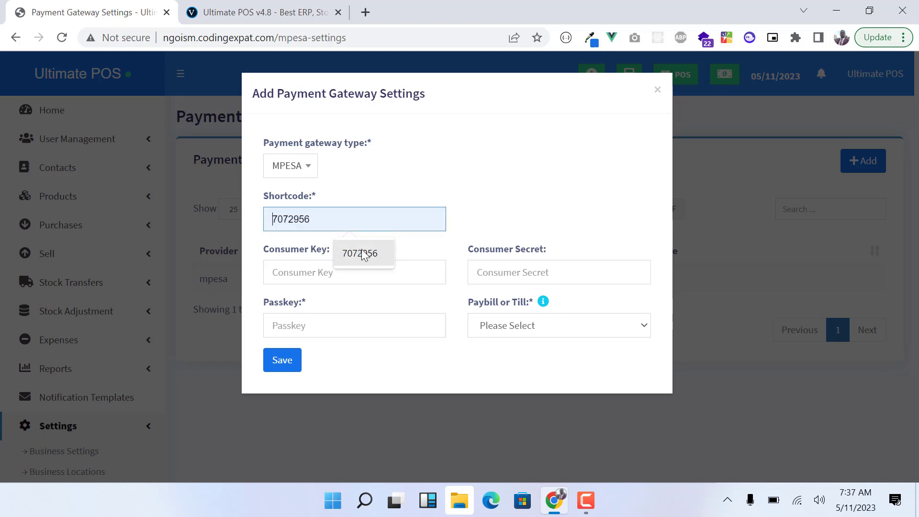
{"action": "left_click", "coordinate": [342, 271]}
{"action": "left_click", "coordinate": [468, 236]}
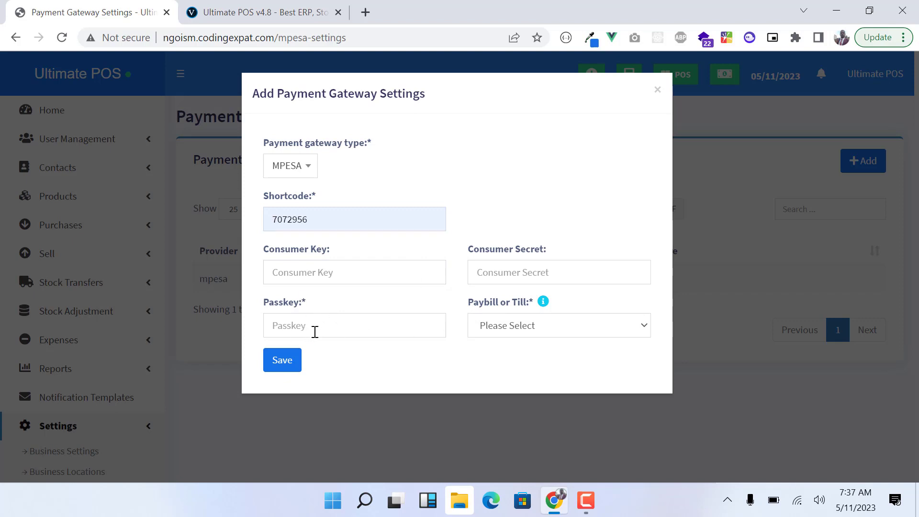
{"action": "left_click", "coordinate": [528, 330]}
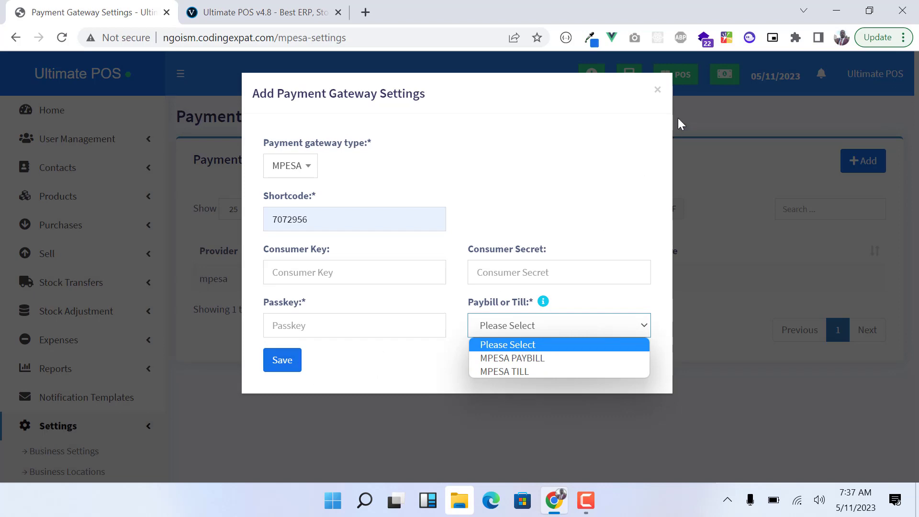
{"action": "left_click", "coordinate": [661, 90]}
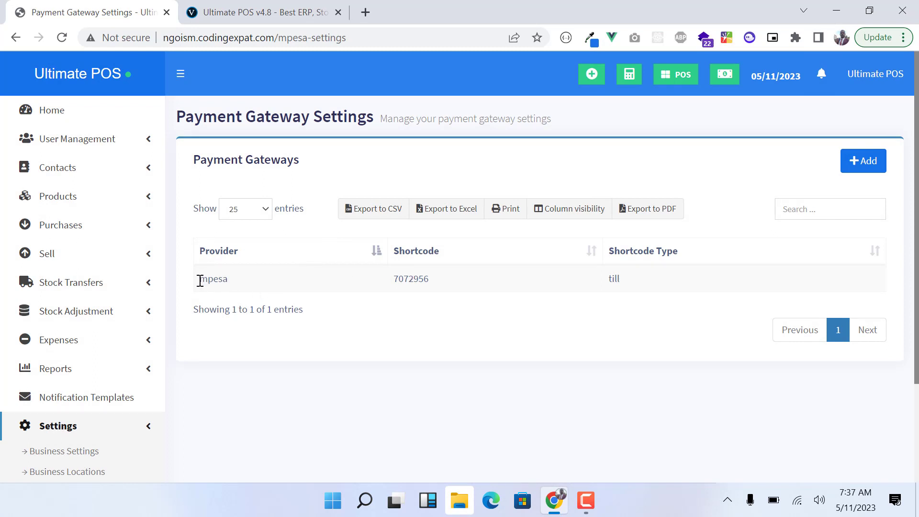
Check the existing mpesa gateway row (7072956, till), then go to the POS screen
{"action": "left_click_drag", "start_coordinate": [201, 282], "coordinate": [652, 282]}
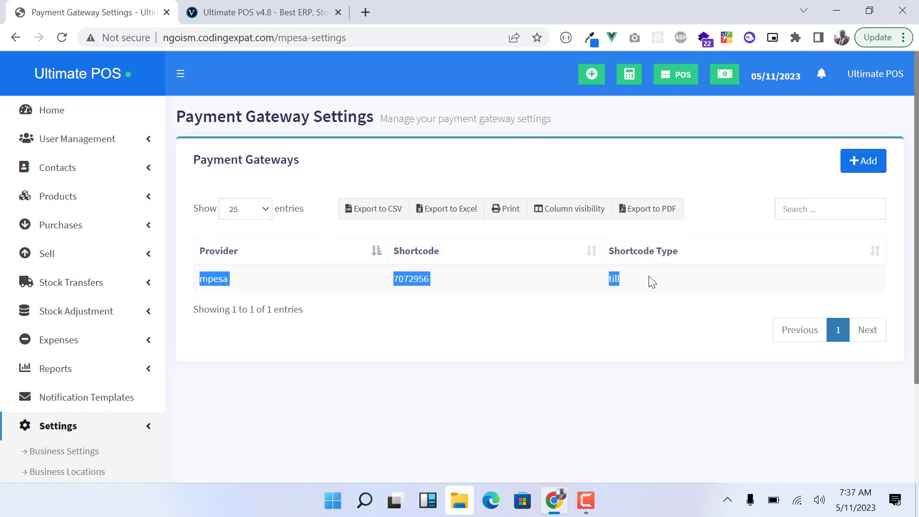
{"action": "left_click", "coordinate": [685, 273]}
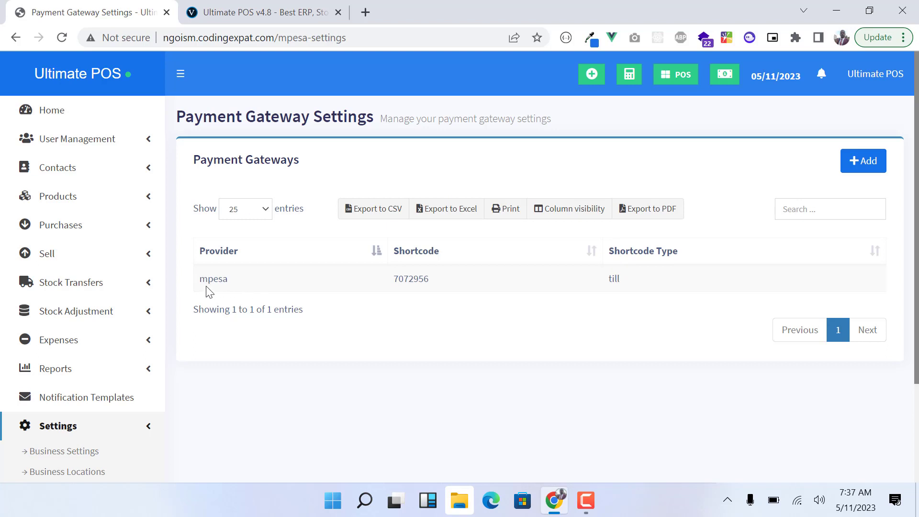
{"action": "left_click_drag", "start_coordinate": [200, 280], "coordinate": [706, 271]}
{"action": "left_click", "coordinate": [711, 283]}
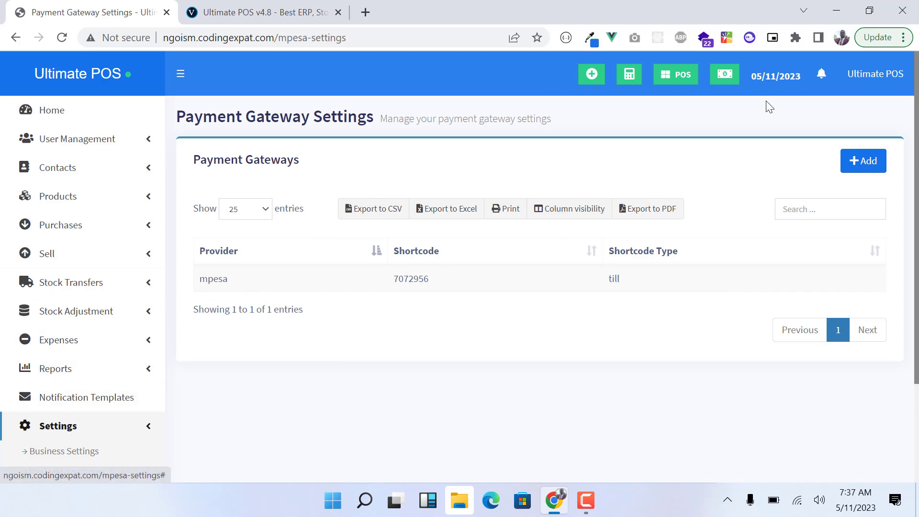
{"action": "left_click", "coordinate": [678, 81]}
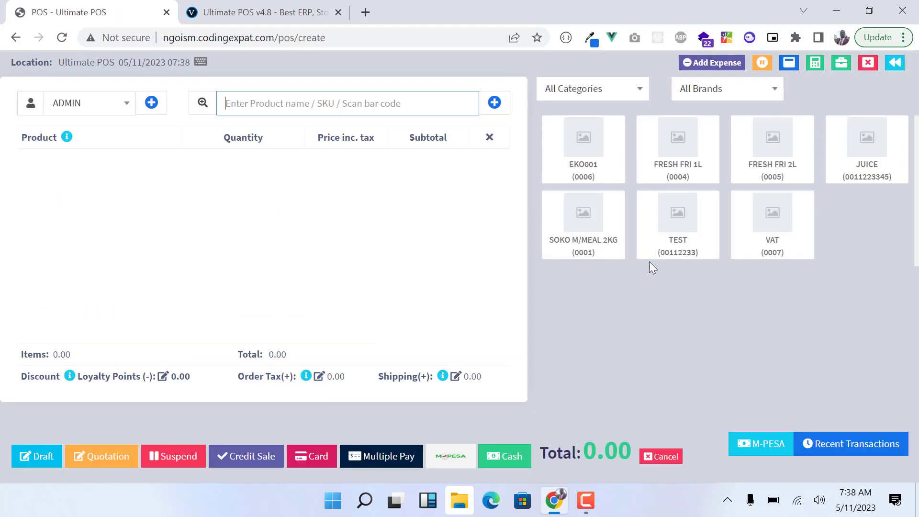
Add TEST to the cart and pay KSh 2.00 by M-PESA with the customer's saved phone number
{"action": "left_click", "coordinate": [678, 238]}
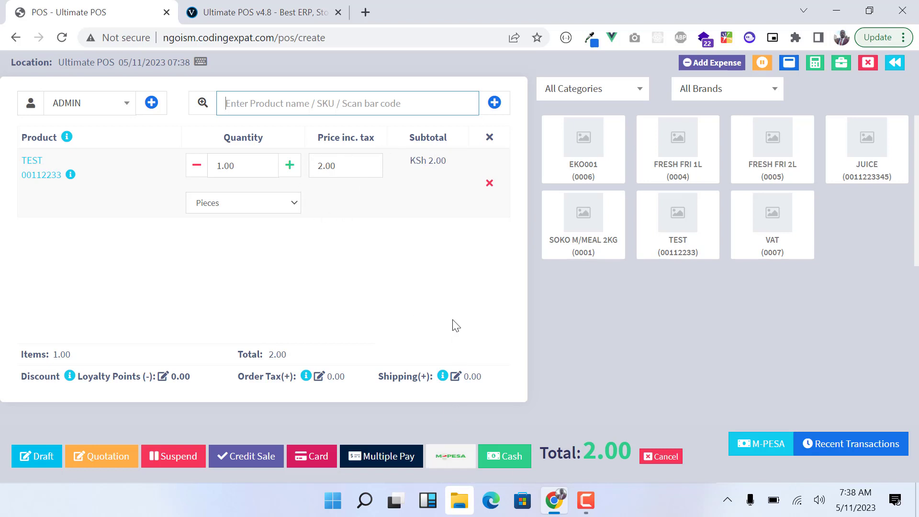
{"action": "left_click", "coordinate": [460, 467]}
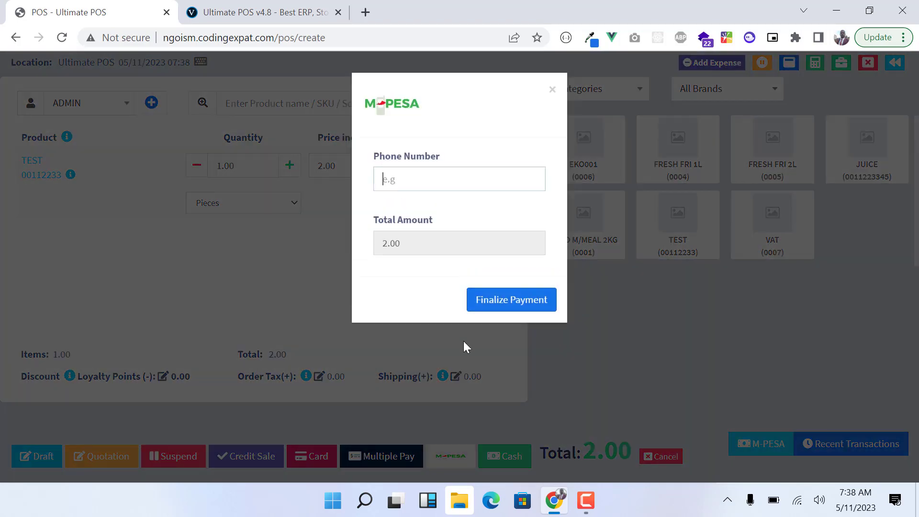
{"action": "left_click", "coordinate": [430, 185]}
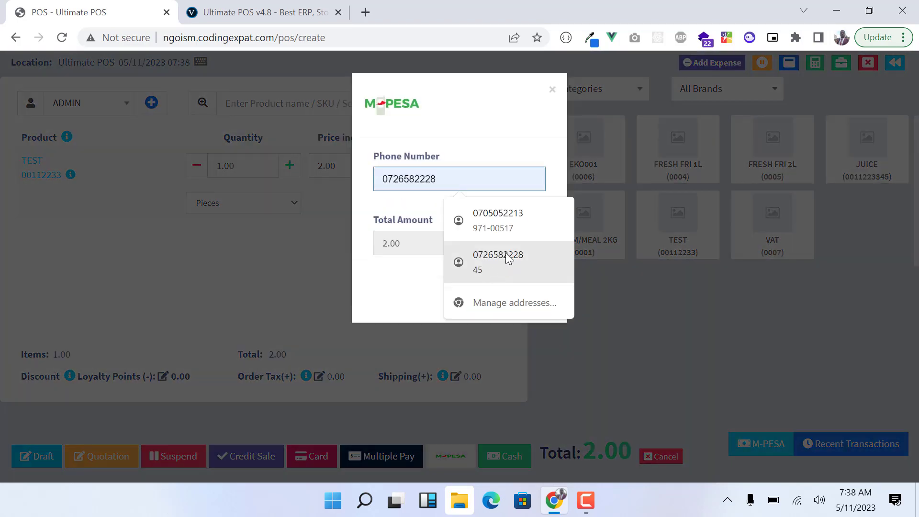
{"action": "left_click", "coordinate": [505, 256]}
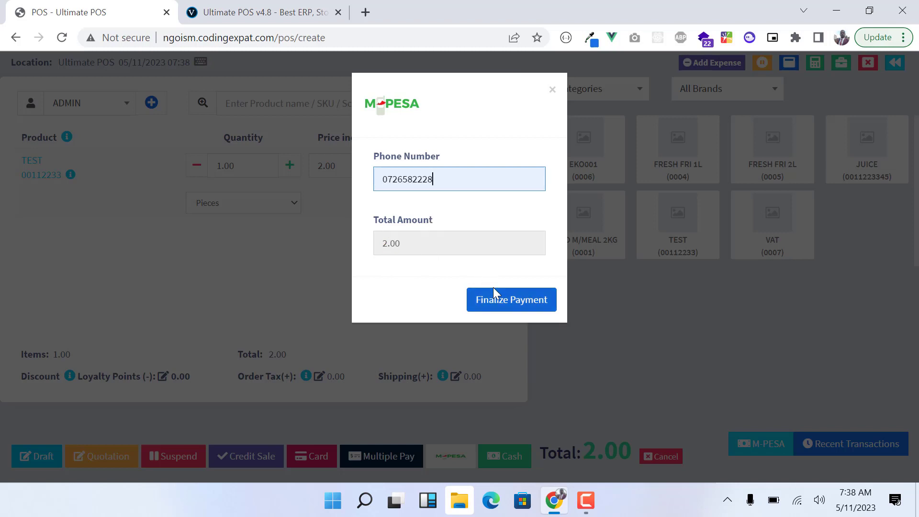
{"action": "left_click", "coordinate": [518, 301]}
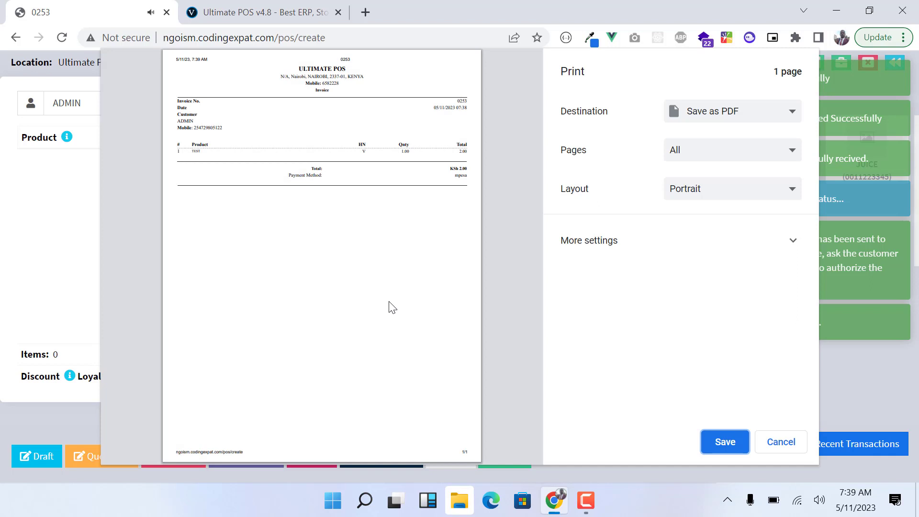
Start a new TEST sale with Multiple Pay and set the payment method to M-PESA
{"action": "key", "text": "Escape"}
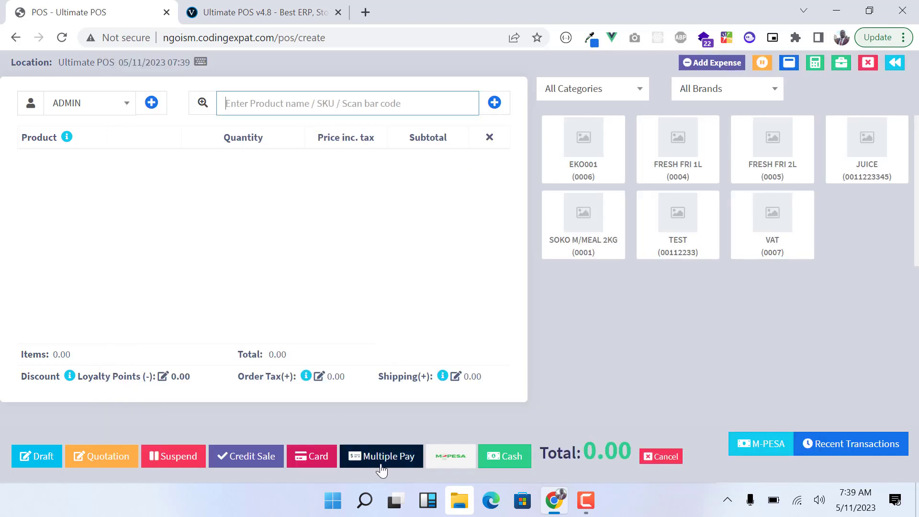
{"action": "left_click", "coordinate": [677, 232]}
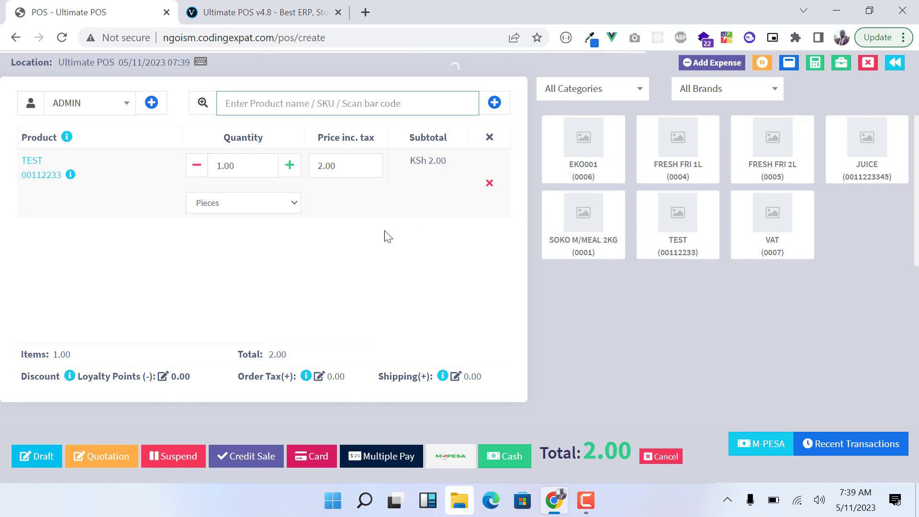
{"action": "left_click", "coordinate": [374, 455]}
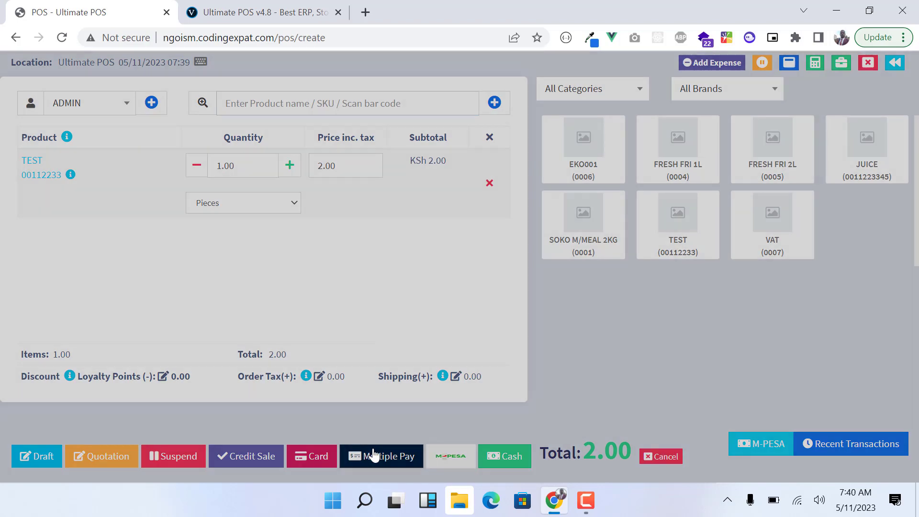
{"action": "left_click", "coordinate": [439, 197]}
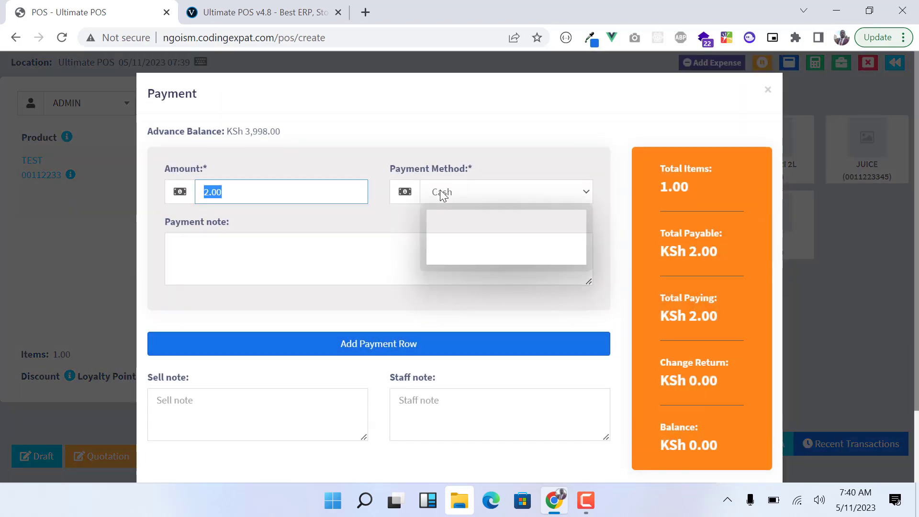
{"action": "left_click", "coordinate": [453, 237]}
{"action": "left_click", "coordinate": [410, 244]}
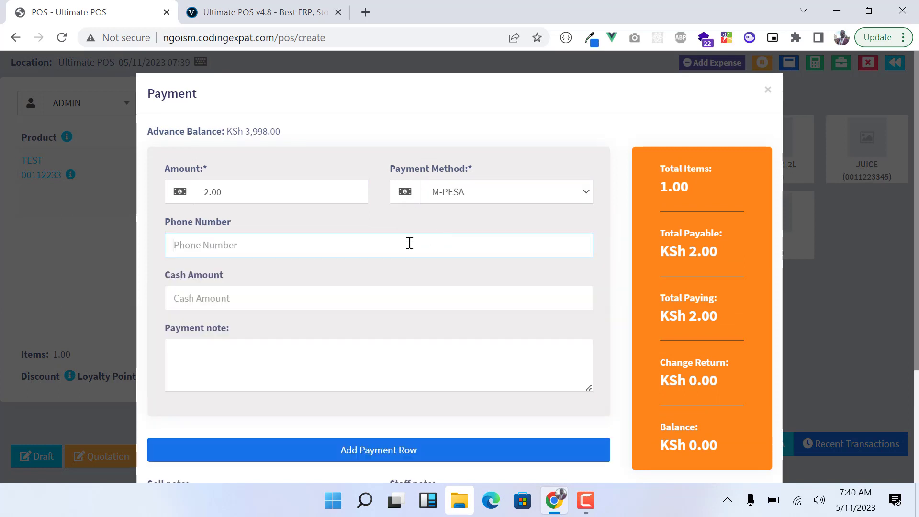
Enter the customer's saved phone number and cash amount 1, then finalize the split payment
{"action": "left_click", "coordinate": [222, 243]}
{"action": "left_click", "coordinate": [322, 290]}
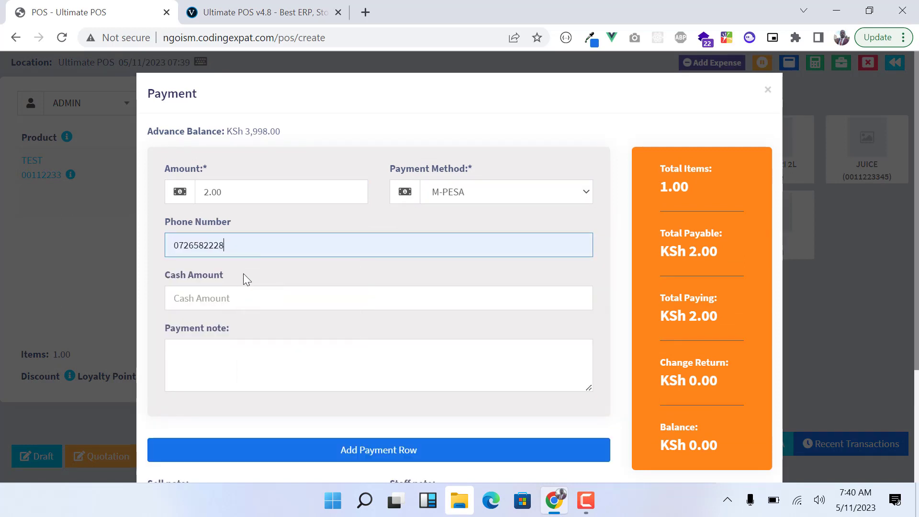
{"action": "left_click", "coordinate": [225, 302]}
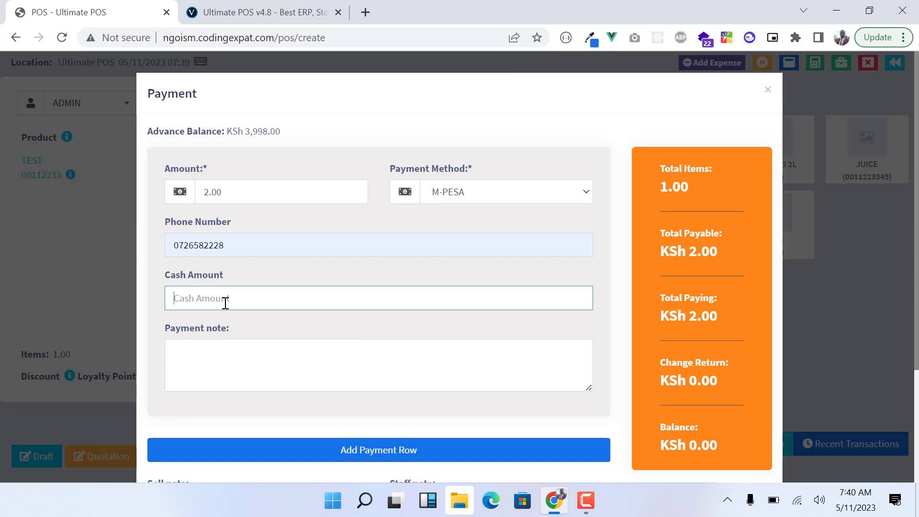
{"action": "type", "text": "1"}
{"action": "scroll", "coordinate": [291, 255], "scroll_direction": "down", "scroll_amount": 2}
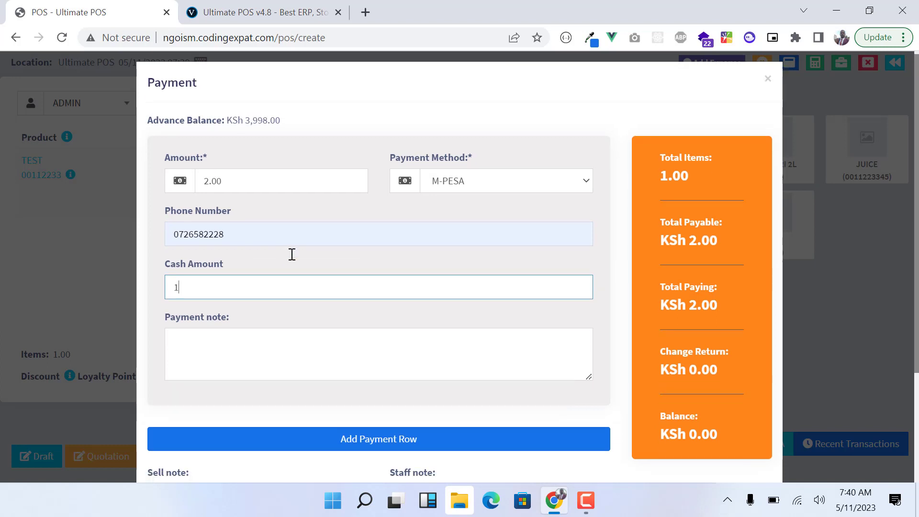
{"action": "scroll", "coordinate": [568, 319], "scroll_direction": "down", "scroll_amount": 1}
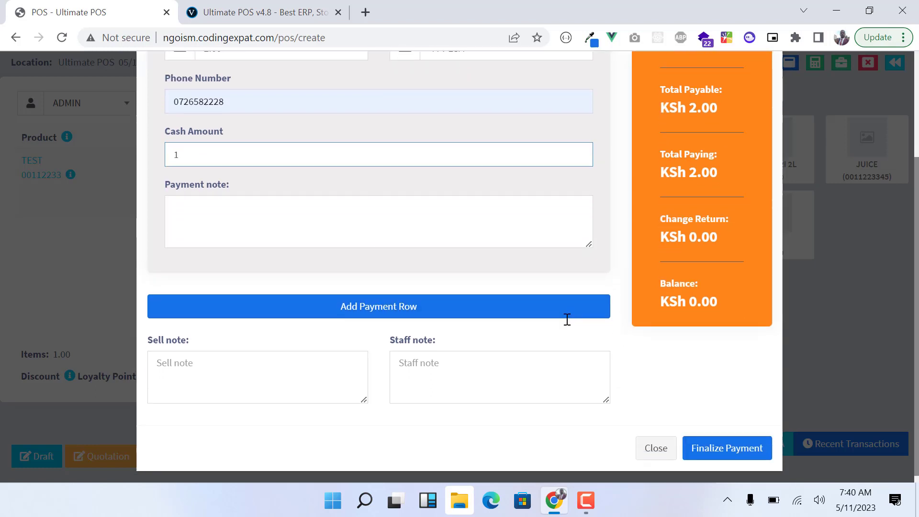
{"action": "left_click", "coordinate": [739, 454]}
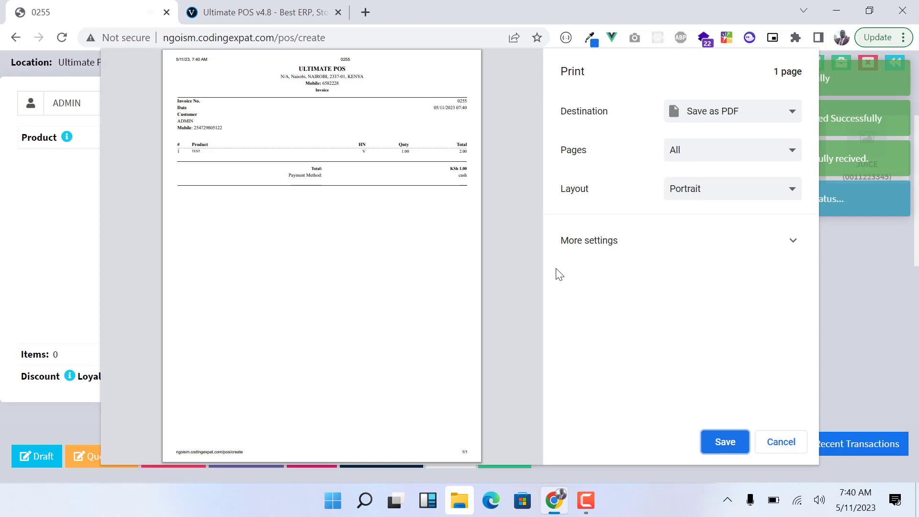
Cancel printing the invoice 0255 receipt and view the Coding Expat Ultimate POS v4.8 page
{"action": "left_click", "coordinate": [785, 445]}
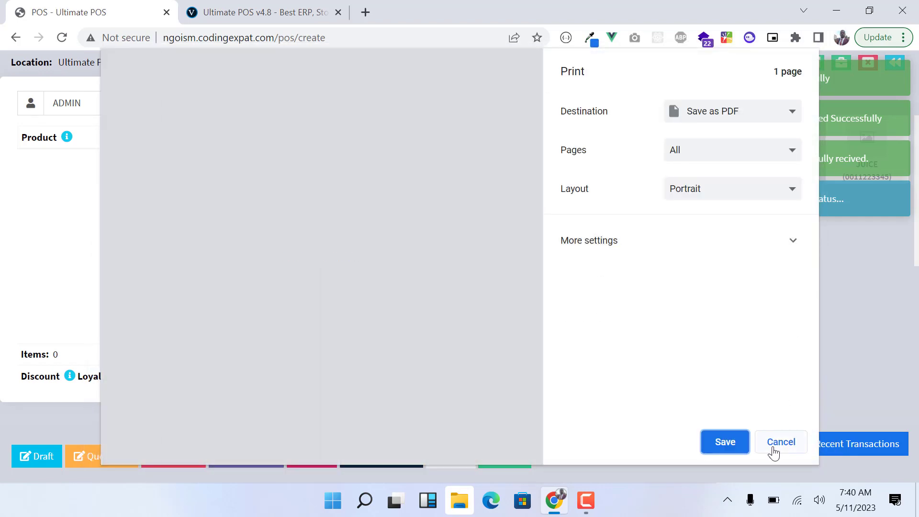
{"action": "left_click", "coordinate": [780, 443]}
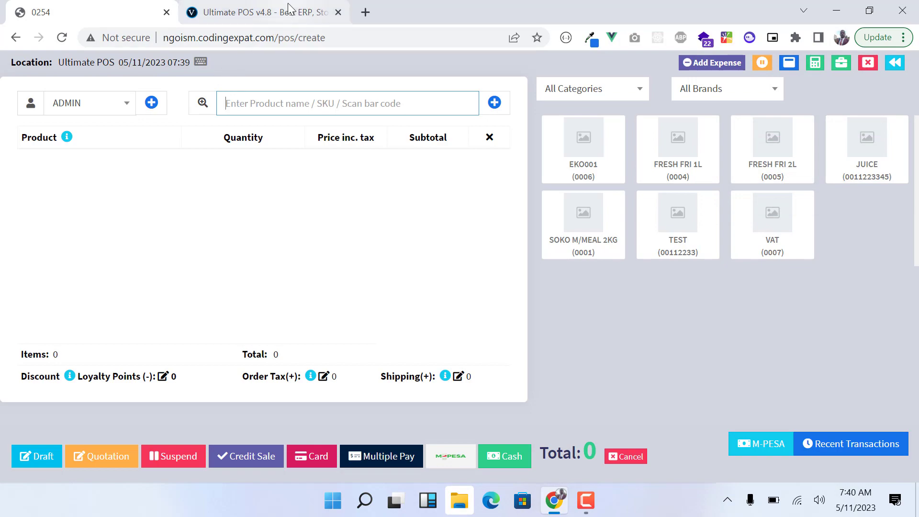
{"action": "left_click", "coordinate": [264, 12]}
{"action": "scroll", "coordinate": [440, 255], "scroll_direction": "down", "scroll_amount": 5}
{"action": "scroll", "coordinate": [417, 201], "scroll_direction": "up", "scroll_amount": 3}
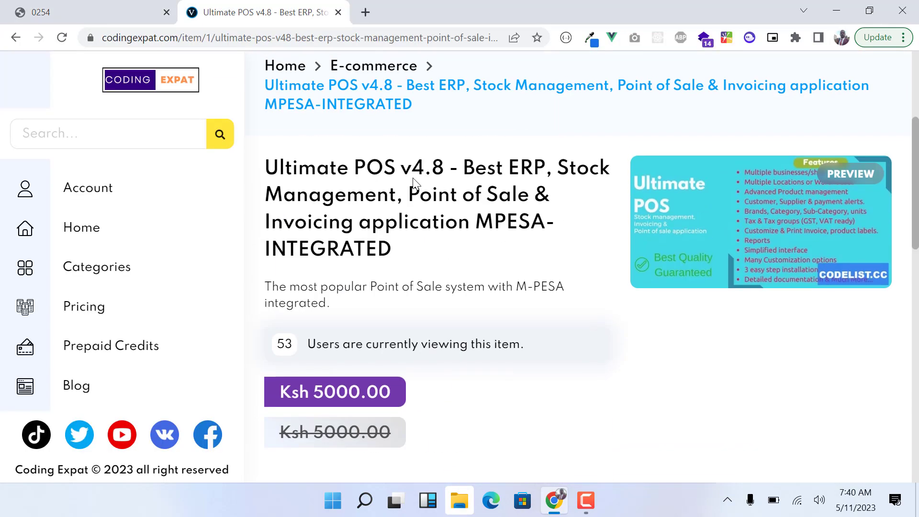
{"action": "scroll", "coordinate": [513, 257], "scroll_direction": "up", "scroll_amount": 2}
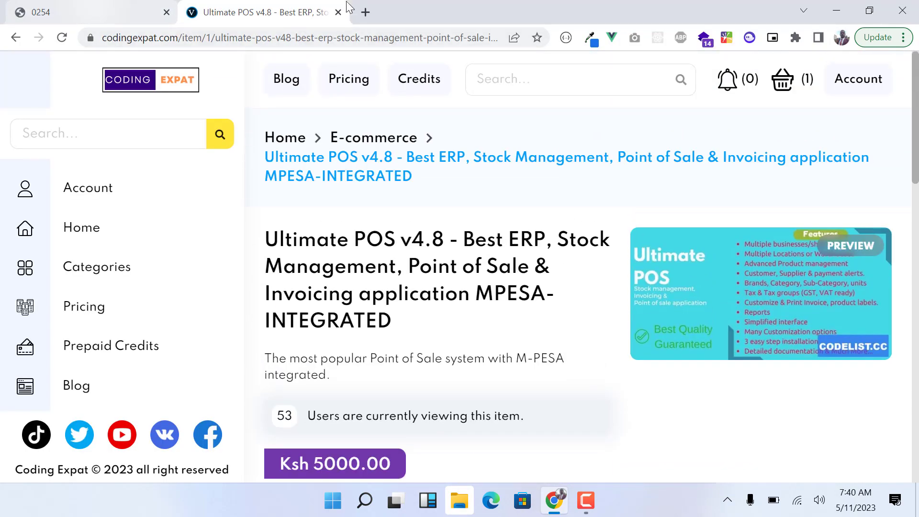